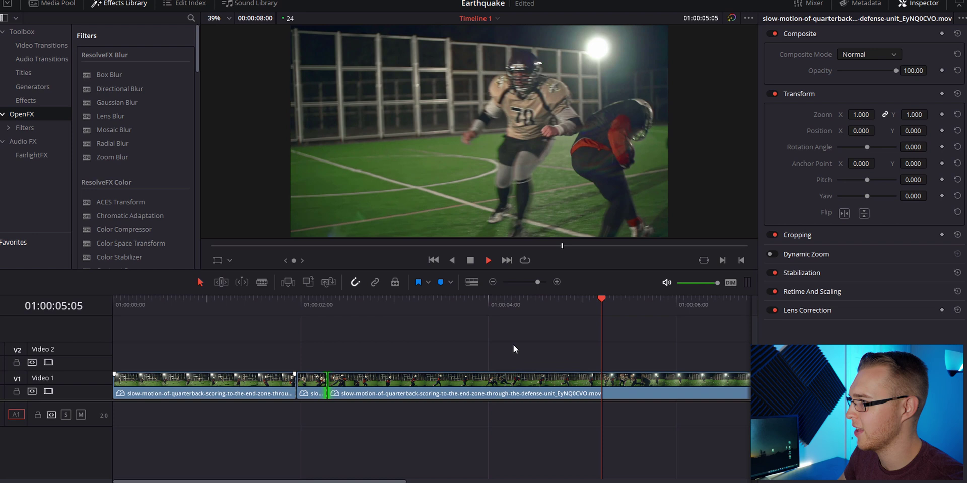
Zoom into the timeline's middle section and park the playhead on its first frame.
{"action": "left_click", "coordinate": [298, 302]}
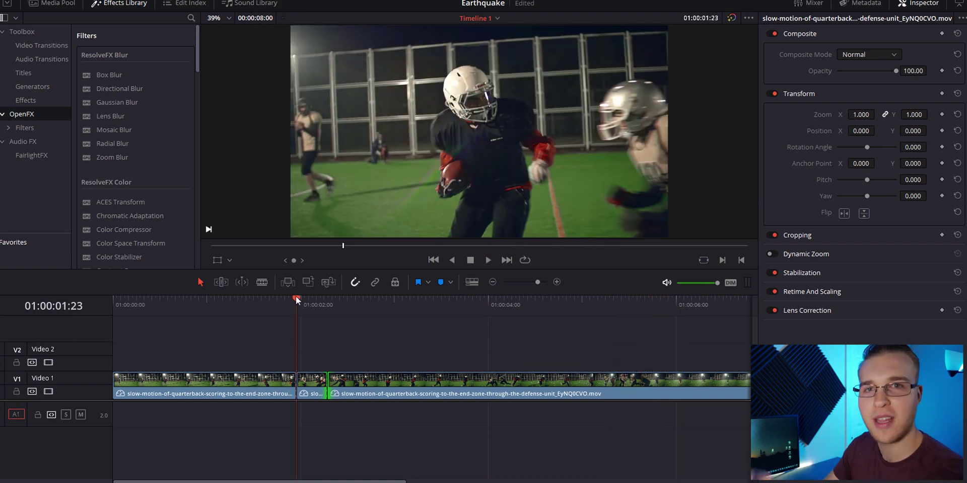
{"action": "key", "text": "ctrl+equal"}
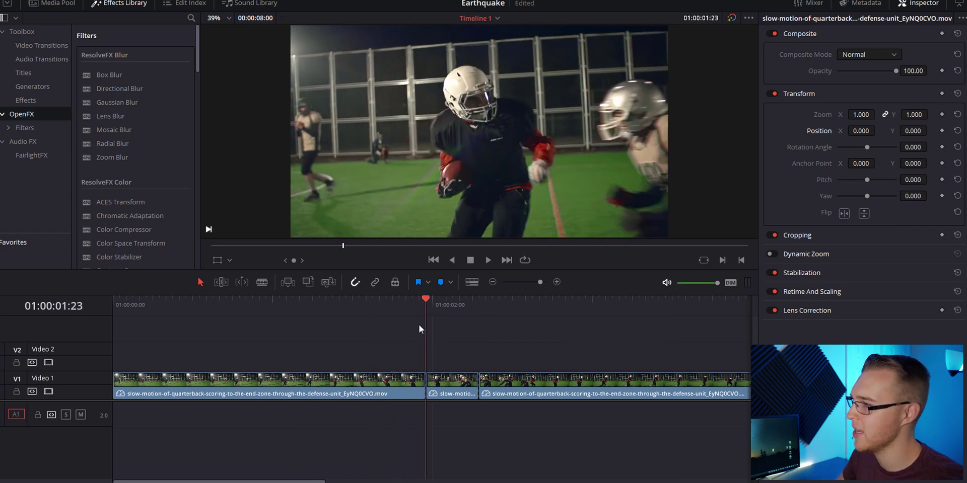
{"action": "left_click_drag", "start_coordinate": [427, 325], "coordinate": [442, 339]}
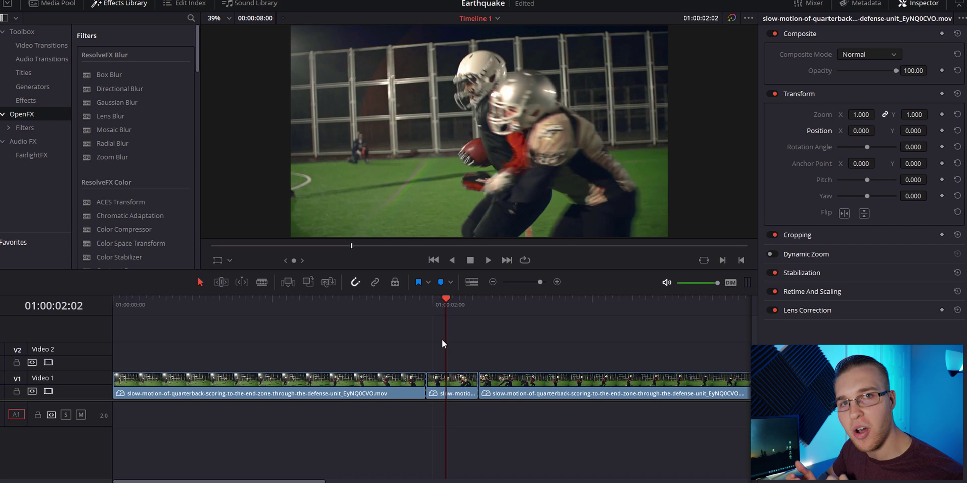
{"action": "key", "text": "Up"}
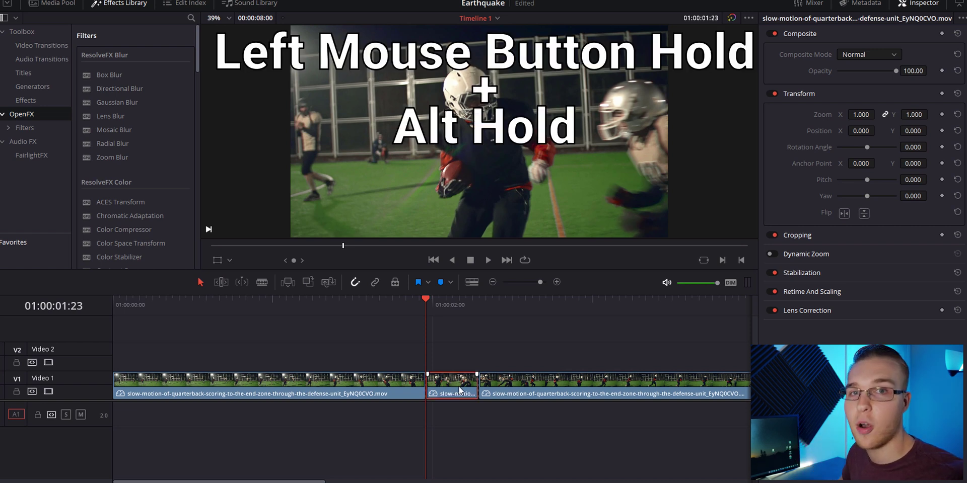
Duplicate the middle clip onto Video 2 and preview the section from its start.
{"action": "left_click_drag", "start_coordinate": [459, 386], "coordinate": [454, 367]}
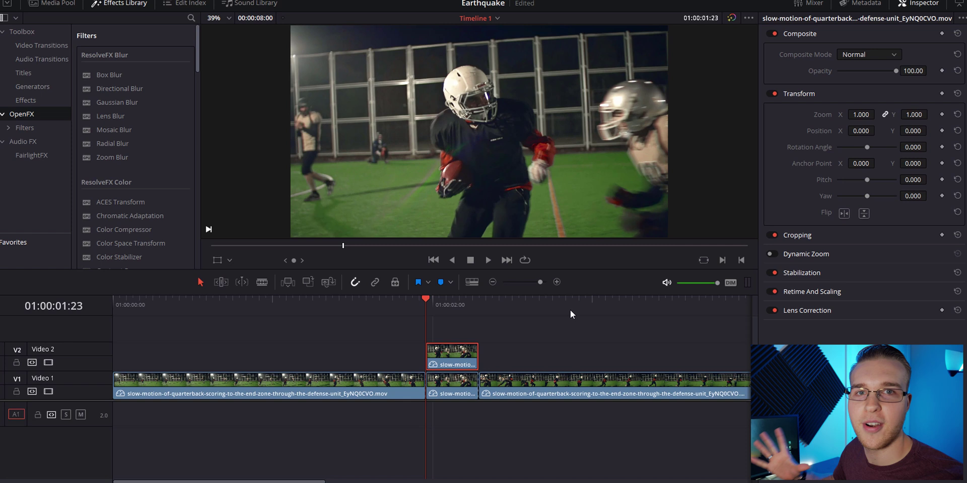
{"action": "key", "text": "slash"}
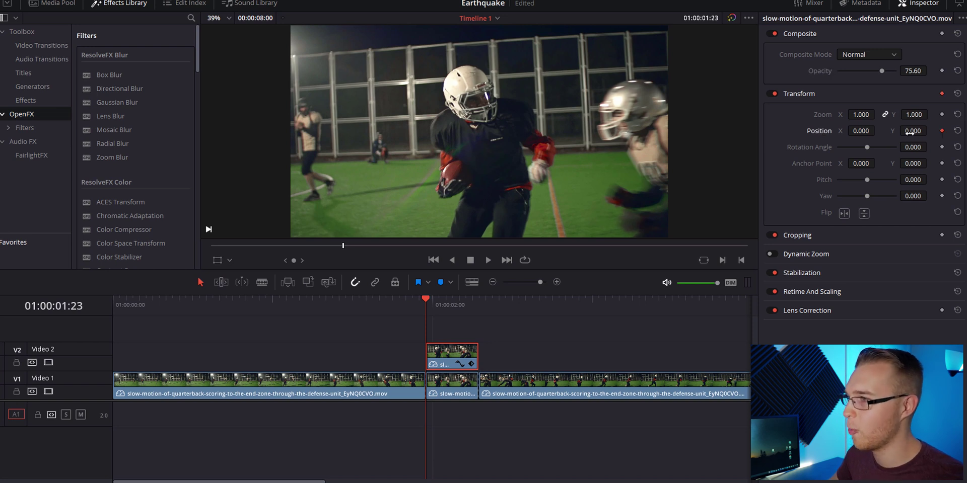
Keyframe the overlay's Position Y to 22, -8 and 23 on successive frames, then step back to check.
{"action": "left_click_drag", "start_coordinate": [912, 131], "coordinate": [929, 130]}
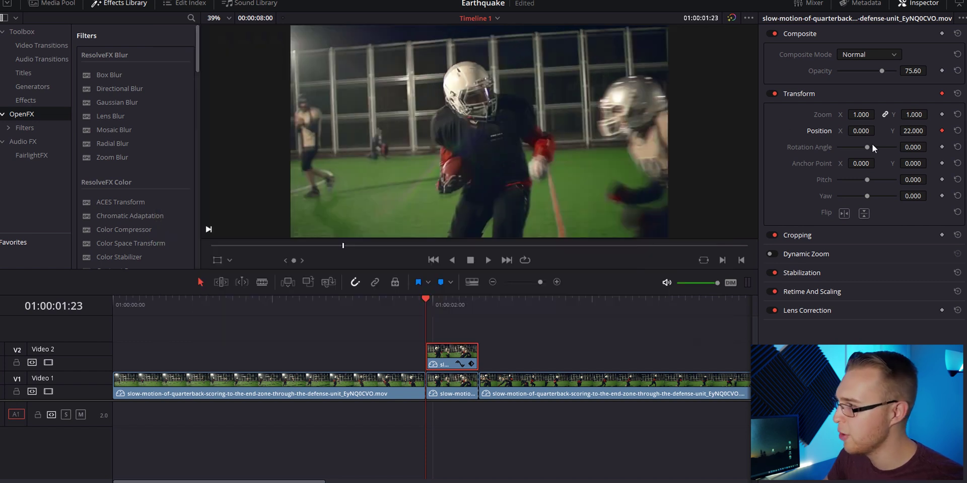
{"action": "key", "text": "Right"}
{"action": "mouse_move", "coordinate": [913, 131]}
{"action": "left_mouse_down"}
{"action": "mouse_move", "coordinate": [897, 130]}
{"action": "mouse_move", "coordinate": [905, 131]}
{"action": "left_mouse_up"}
{"action": "key", "text": "Right"}
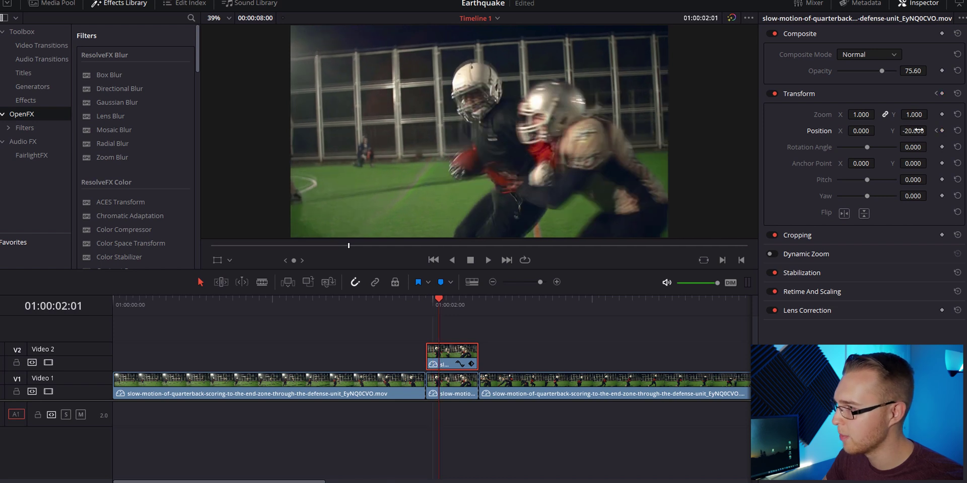
{"action": "mouse_move", "coordinate": [918, 131]}
{"action": "left_mouse_down"}
{"action": "mouse_move", "coordinate": [929, 131]}
{"action": "mouse_move", "coordinate": [901, 131]}
{"action": "mouse_move", "coordinate": [930, 131]}
{"action": "mouse_move", "coordinate": [919, 141]}
{"action": "left_mouse_up"}
{"action": "key", "text": "Right"}
{"action": "key", "text": "Right"}
{"action": "key", "text": "Right"}
{"action": "key", "text": "Right"}
{"action": "key", "text": "Right"}
{"action": "key", "text": "Right"}
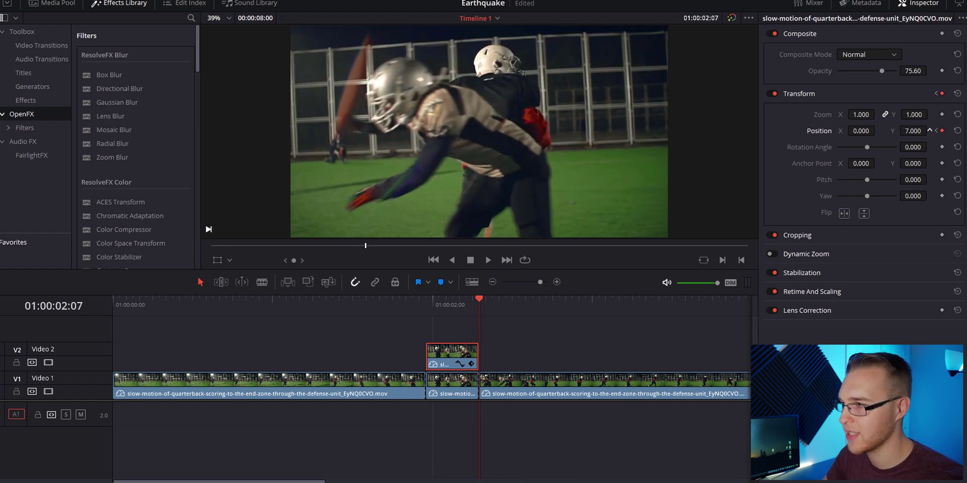
{"action": "key", "text": "Left"}
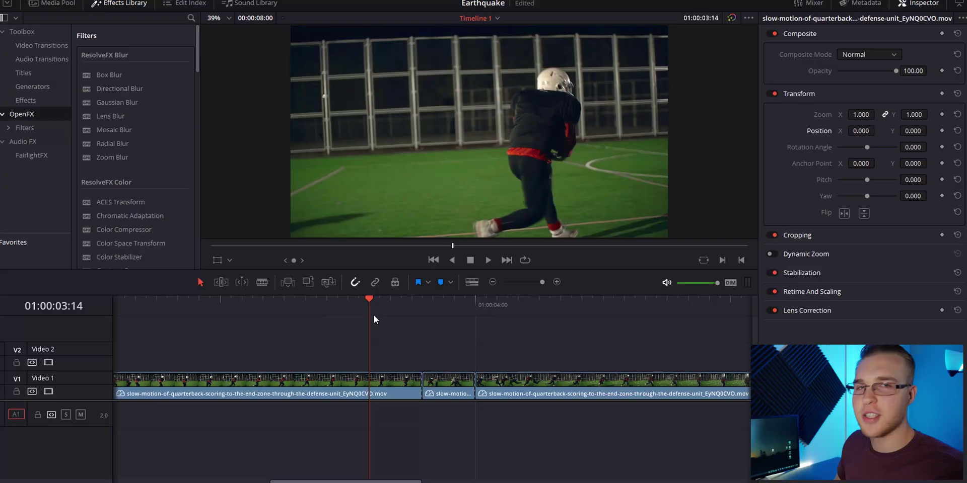
Play back the edit, then return to the start of the second short section.
{"action": "key", "text": "space"}
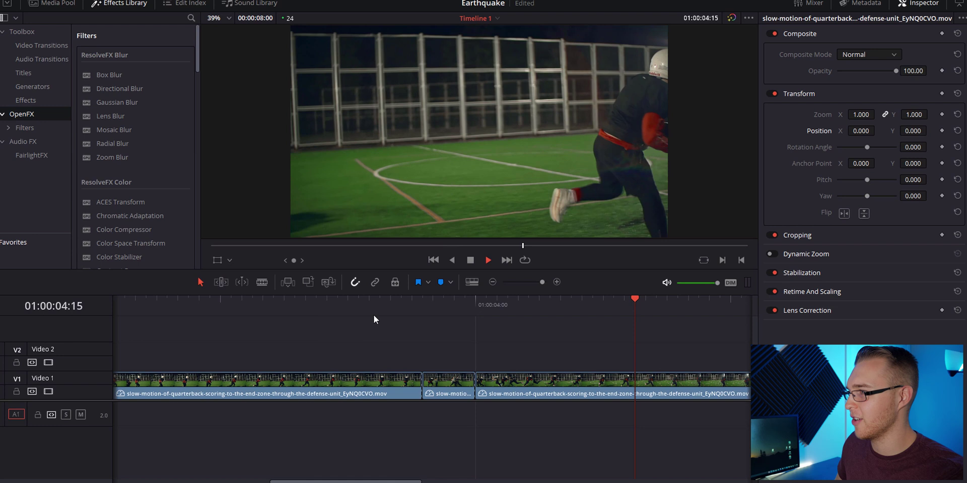
{"action": "key", "text": "space"}
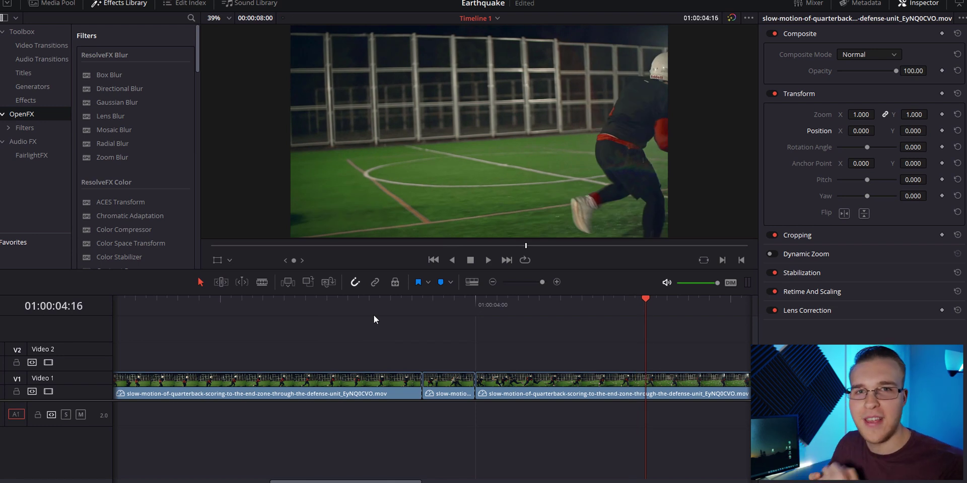
{"action": "key", "text": "Up"}
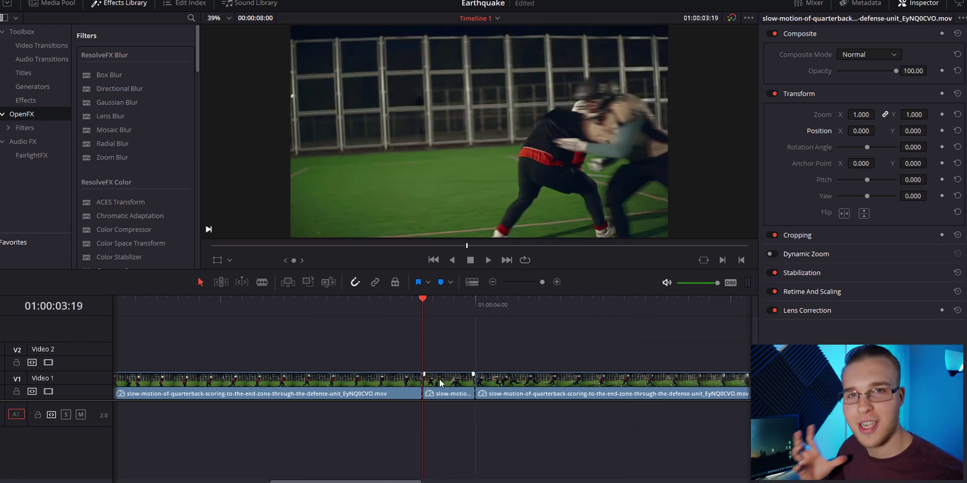
Copy the second short section onto Video 2 and lower its opacity to 75.80.
{"action": "left_click", "coordinate": [443, 385]}
{"action": "key", "text": "Down"}
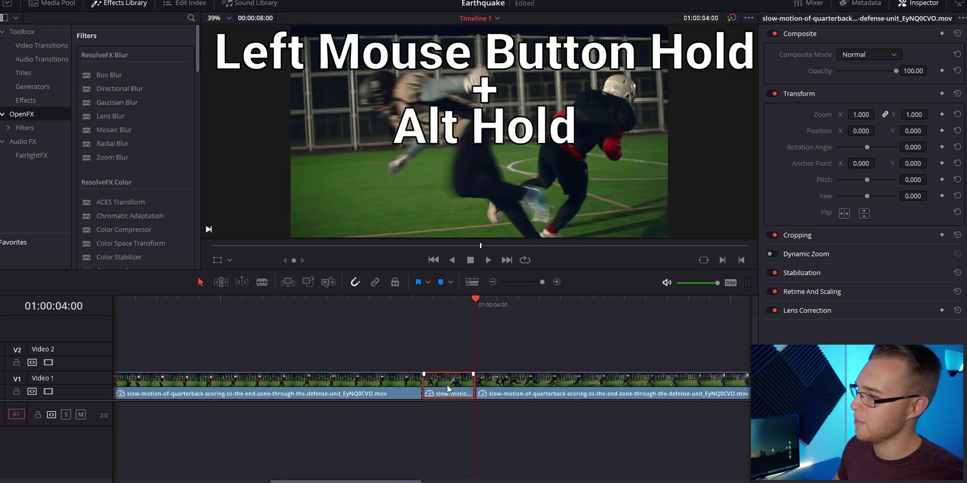
{"action": "left_click_drag", "start_coordinate": [446, 384], "coordinate": [436, 349]}
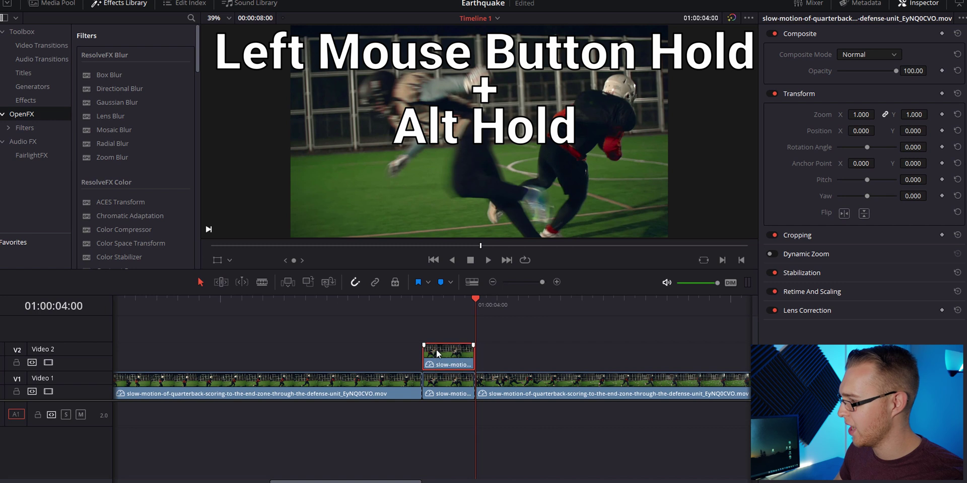
{"action": "key", "text": "Up"}
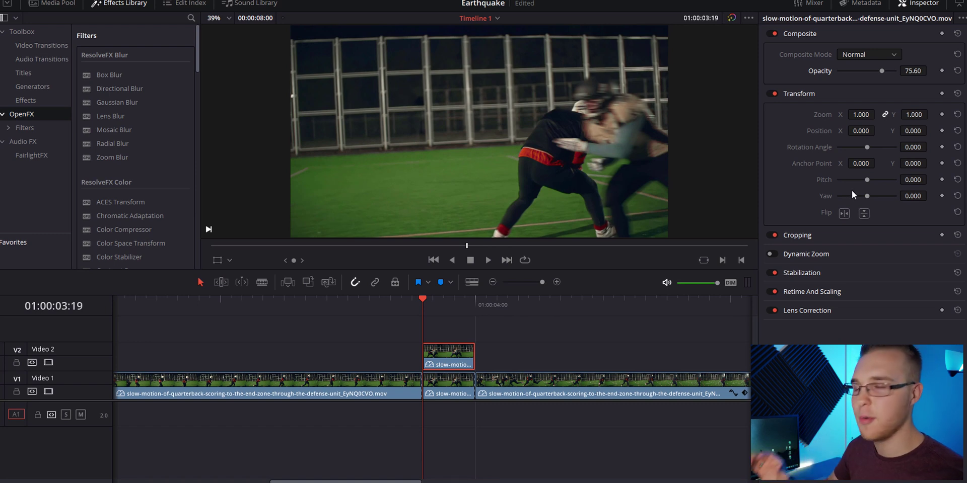
{"action": "left_click", "coordinate": [942, 130]}
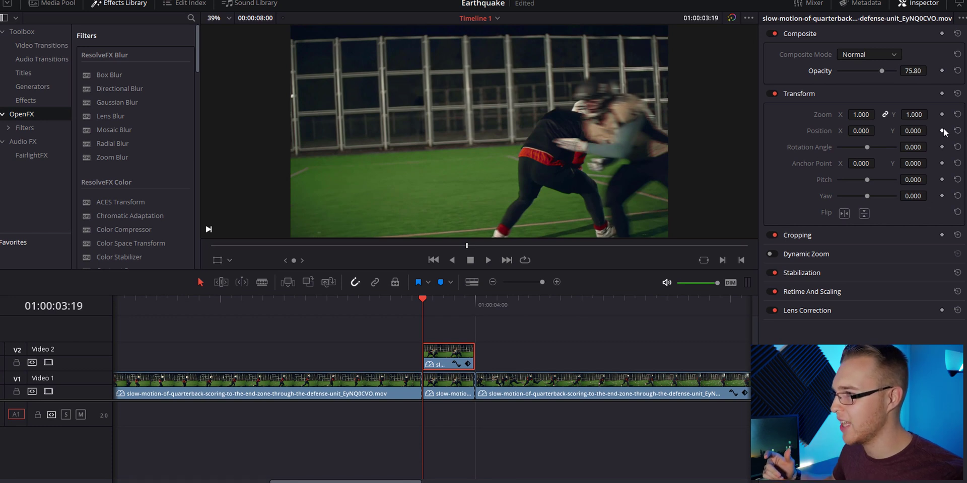
Keyframe the second overlay's position: shift X right, then X -36 and Y up on the next frame.
{"action": "left_click", "coordinate": [941, 131]}
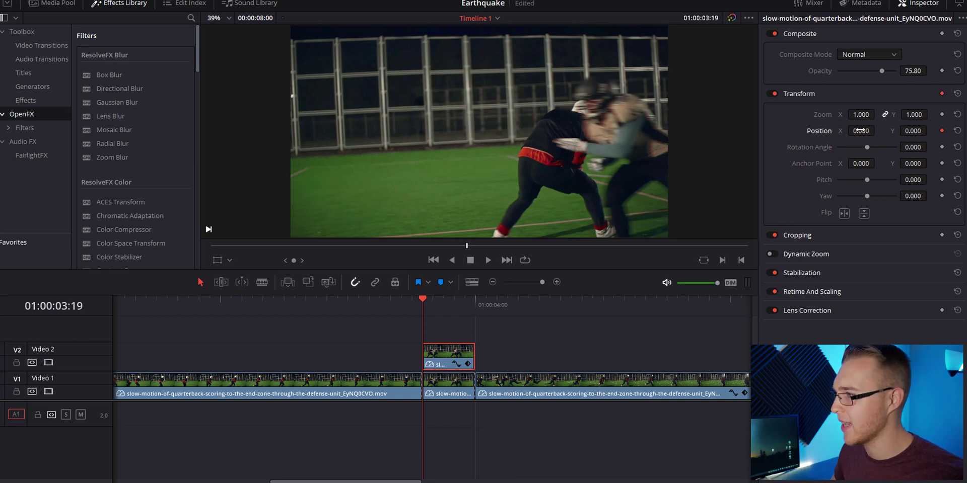
{"action": "left_click_drag", "start_coordinate": [859, 131], "coordinate": [876, 130]}
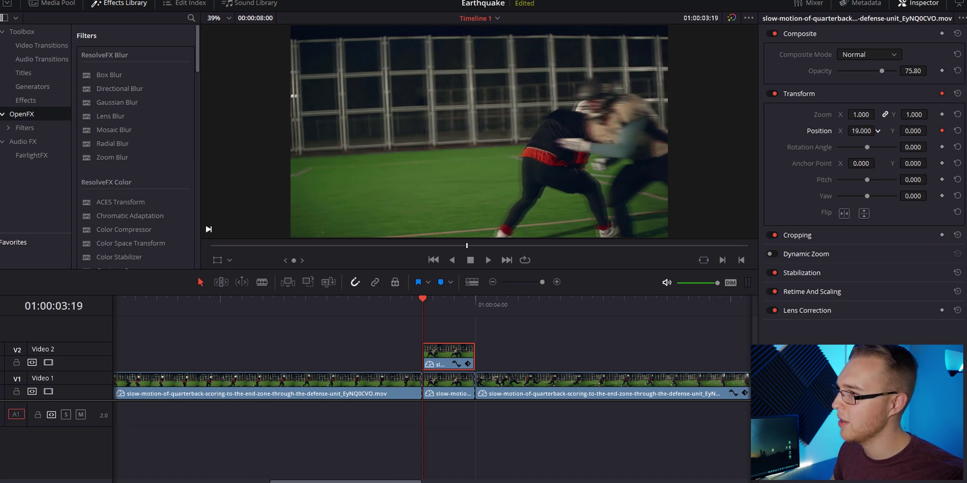
{"action": "key", "text": "Right"}
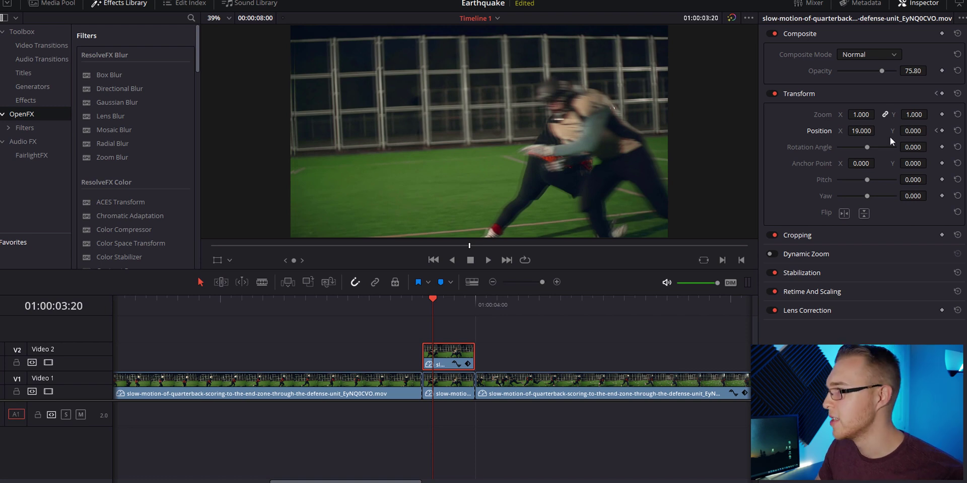
{"action": "left_click_drag", "start_coordinate": [878, 130], "coordinate": [850, 131]}
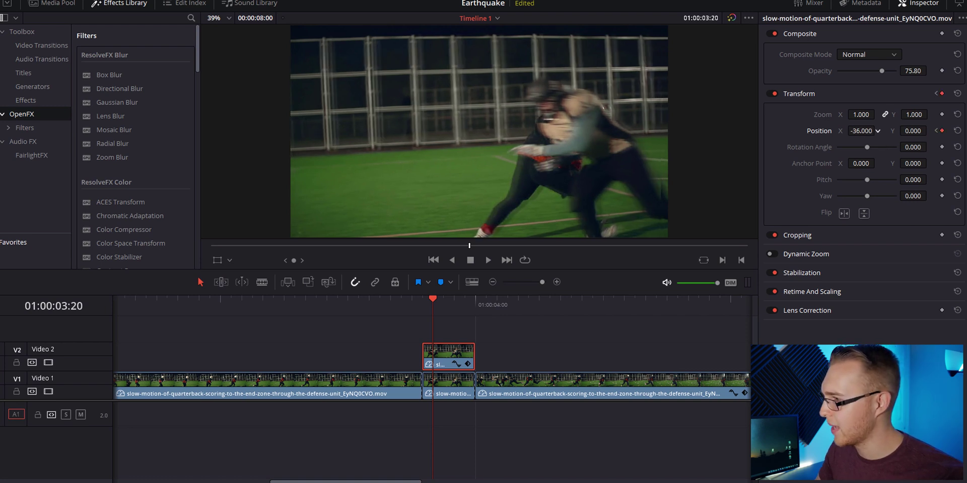
{"action": "left_click_drag", "start_coordinate": [912, 132], "coordinate": [914, 132]}
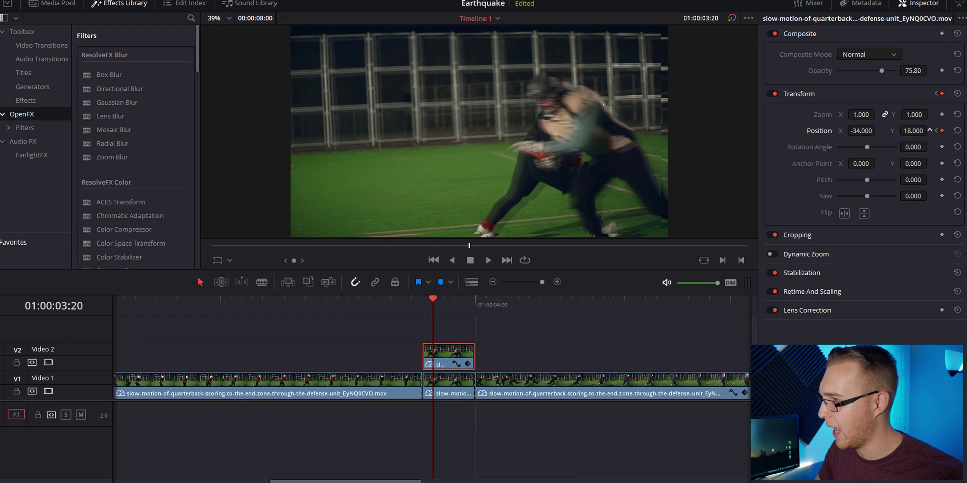
On the following frames, swing the overlay X to 29 and offset its Y position again.
{"action": "key", "text": "Right"}
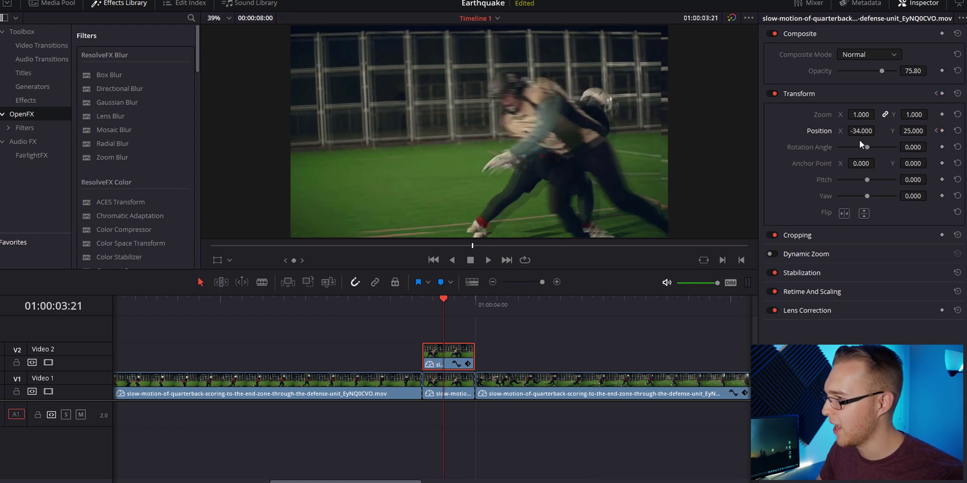
{"action": "left_click_drag", "start_coordinate": [861, 130], "coordinate": [906, 131]}
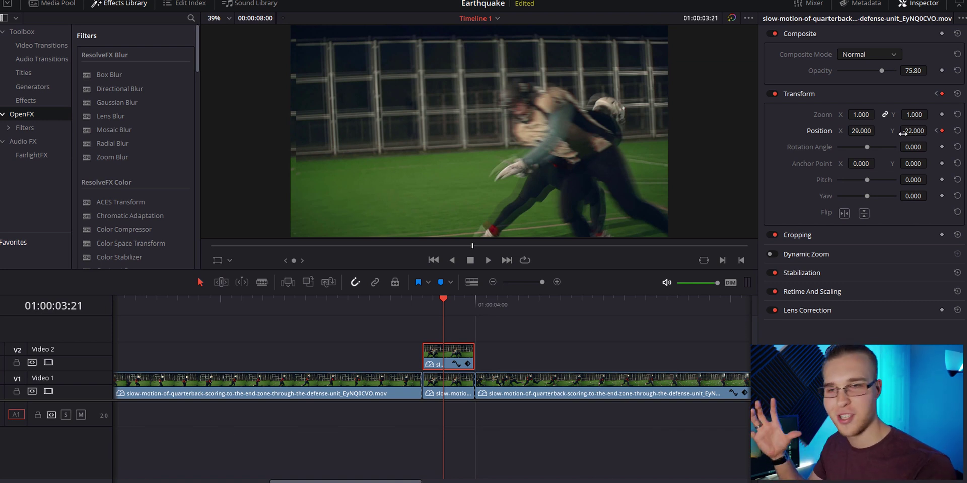
{"action": "key", "text": "Right"}
{"action": "left_click_drag", "start_coordinate": [900, 132], "coordinate": [924, 131]}
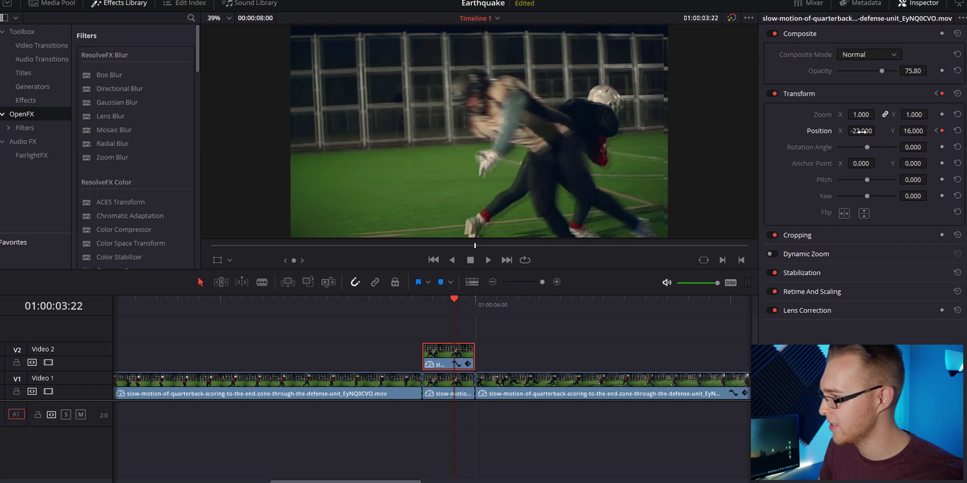